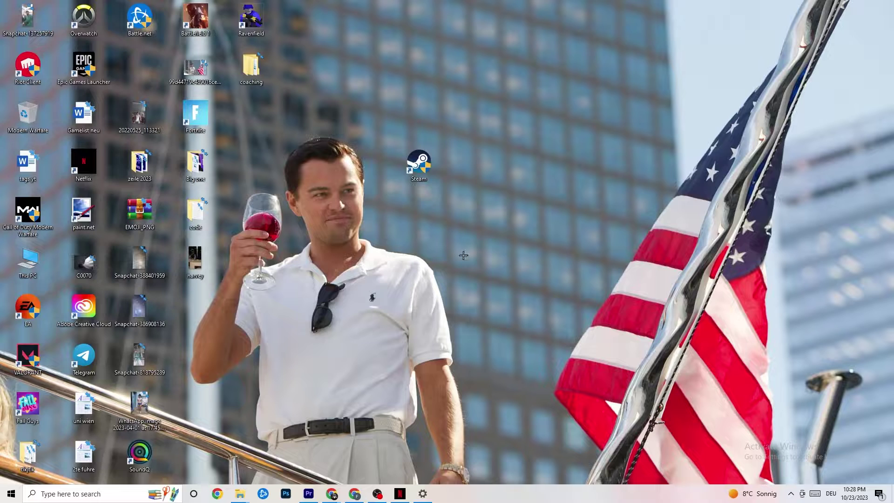
# - Launch Task Manager from the taskbar menu and maximize its window
pyautogui.rightClick(488, 500)
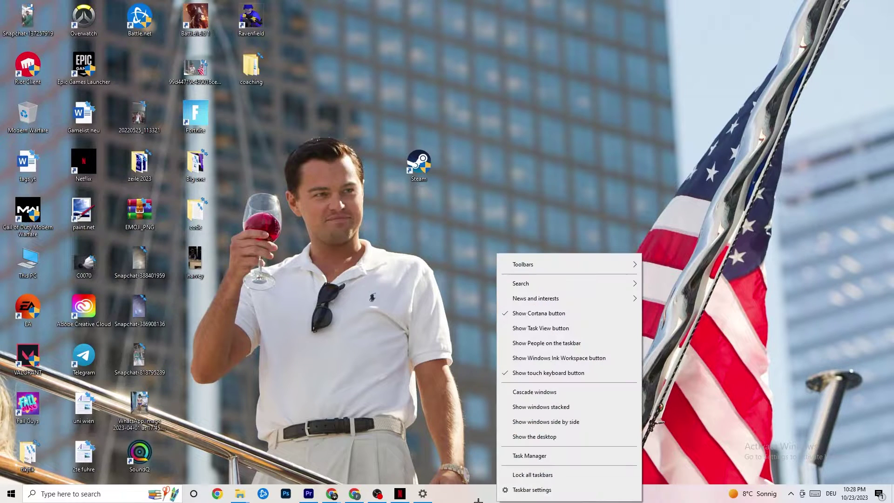
pyautogui.click(535, 456)
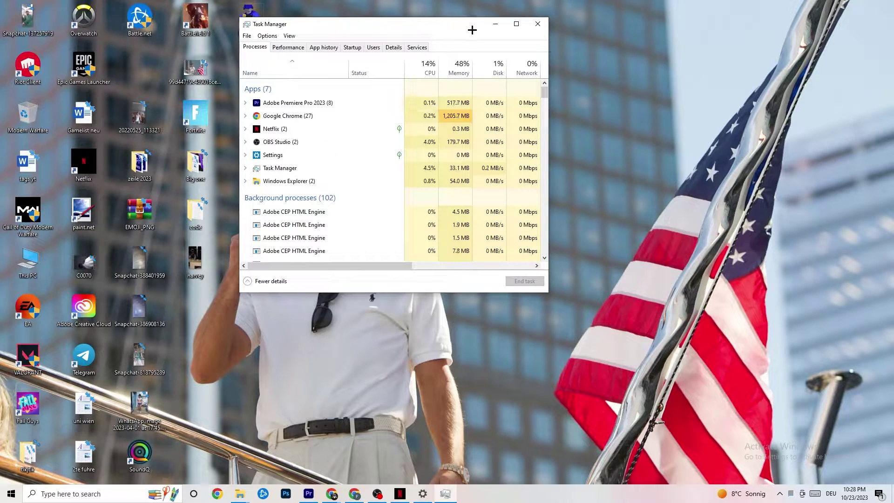
pyautogui.click(516, 23)
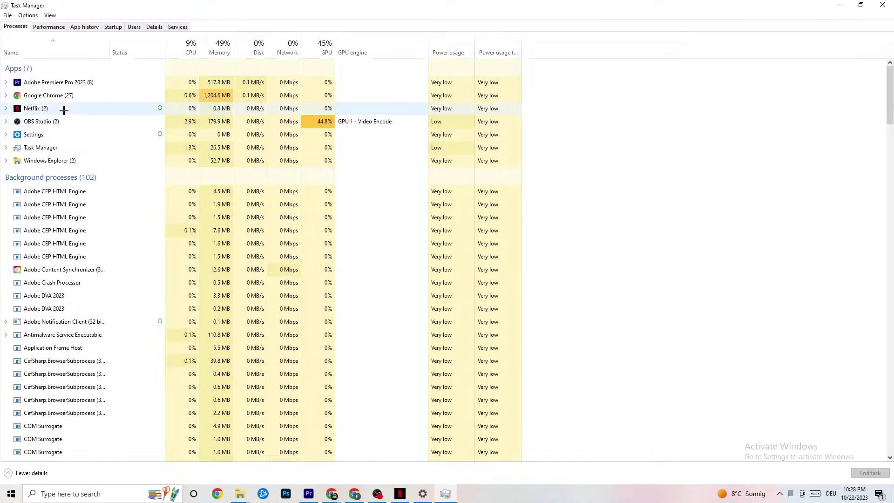
# - Leave Google Chrome running and switch Task Manager to the Details view with PIDs
pyautogui.rightClick(66, 96)
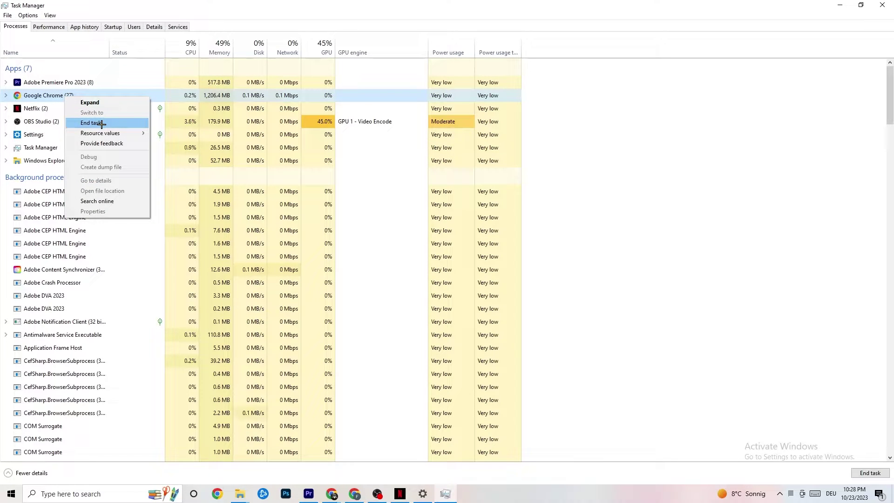
pyautogui.click(635, 109)
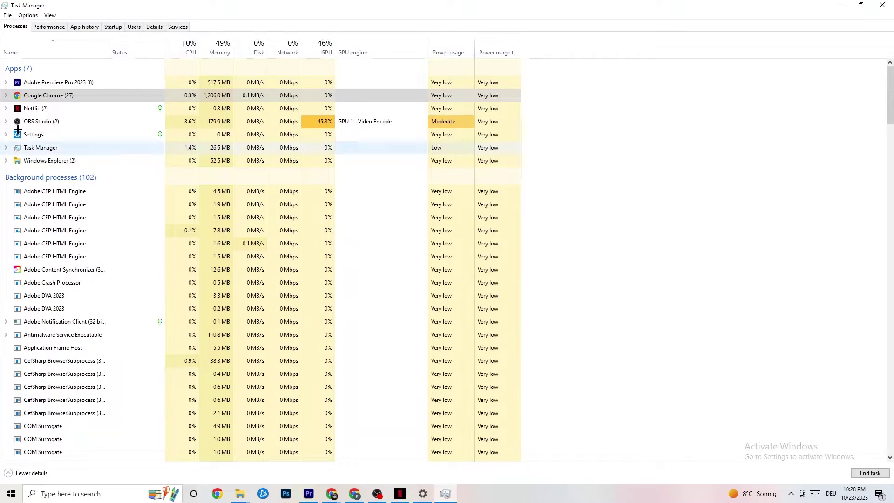
pyautogui.click(155, 27)
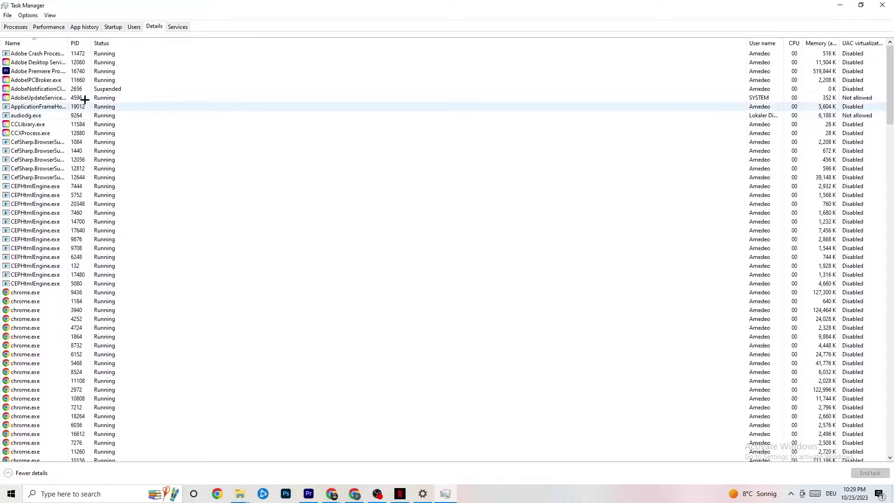
# - Set Adobe Premiere Pro.exe to a priority level above Normal in the Details list
pyautogui.rightClick(49, 73)
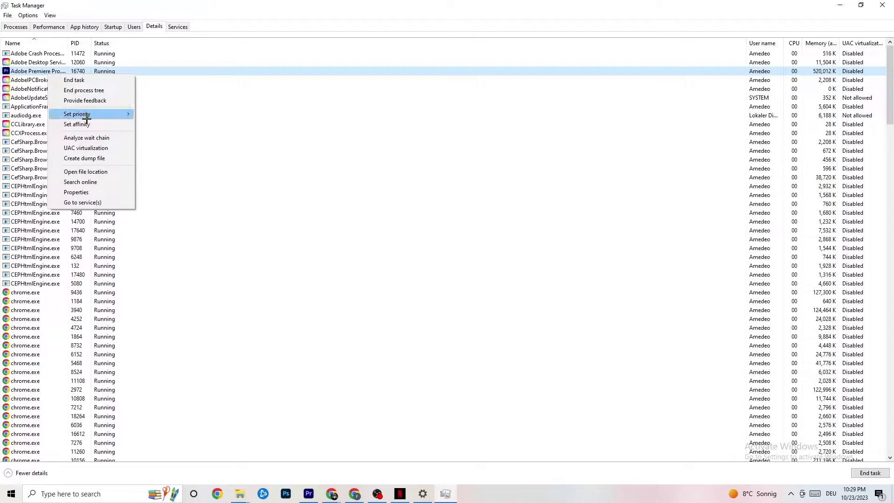
pyautogui.moveTo(87, 118)
pyautogui.click(124, 110)
pyautogui.moveTo(123, 111)
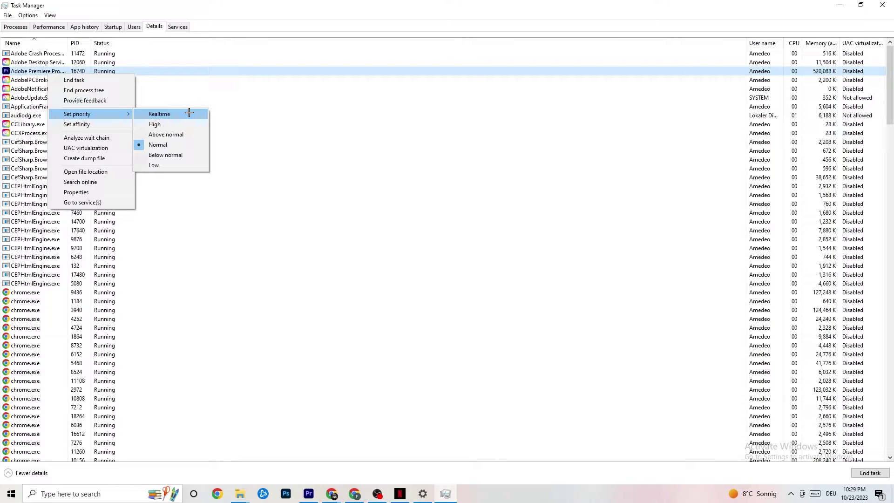
pyautogui.click(242, 98)
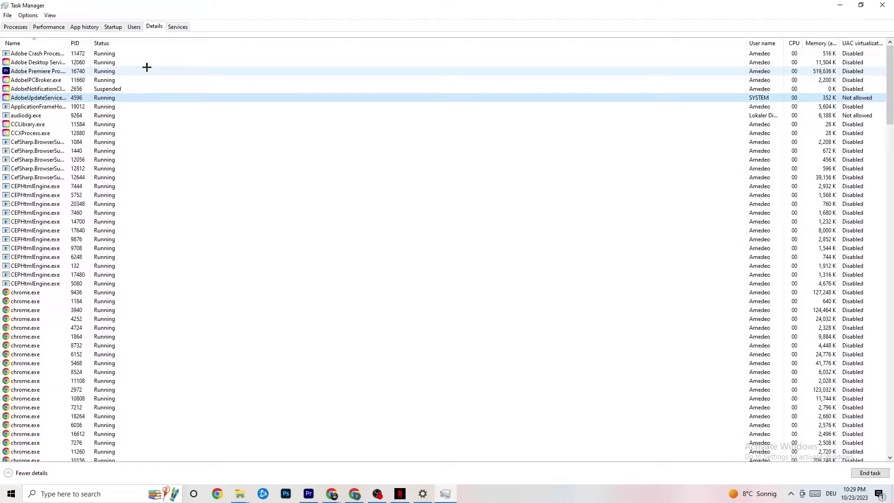
# - Look over the Startup apps, including Razer Synapse, then close Task Manager
pyautogui.click(113, 27)
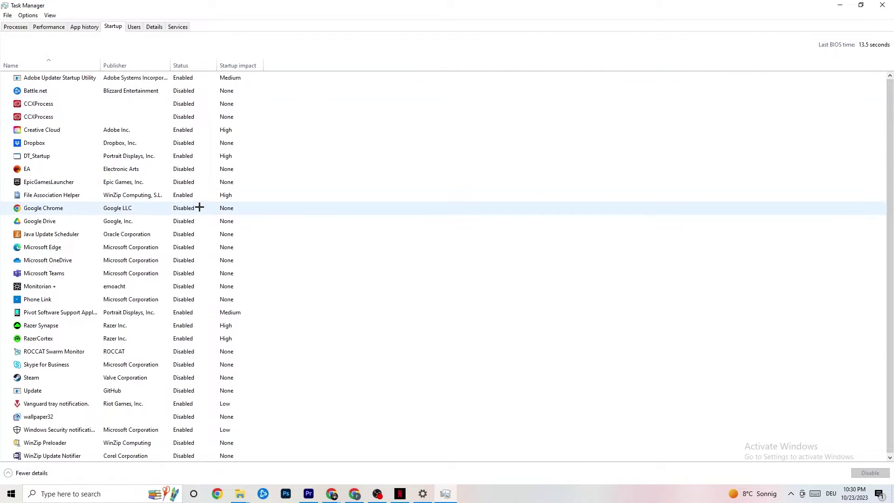
pyautogui.rightClick(182, 326)
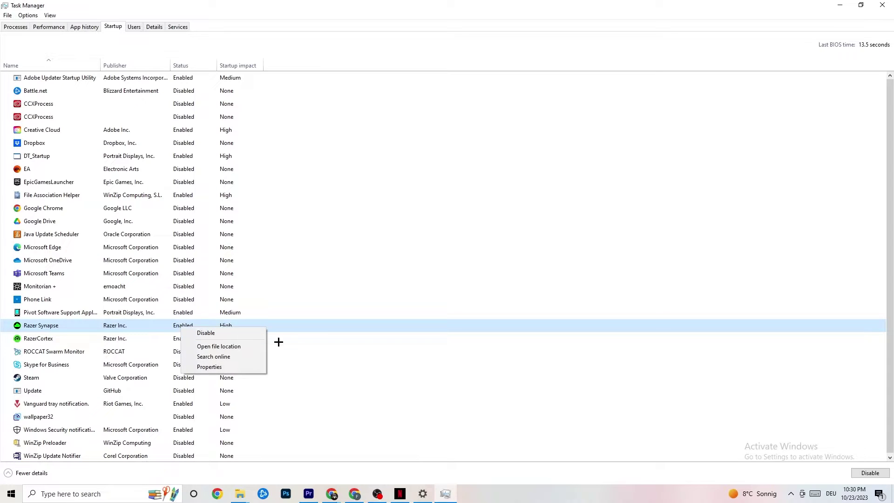
pyautogui.click(461, 48)
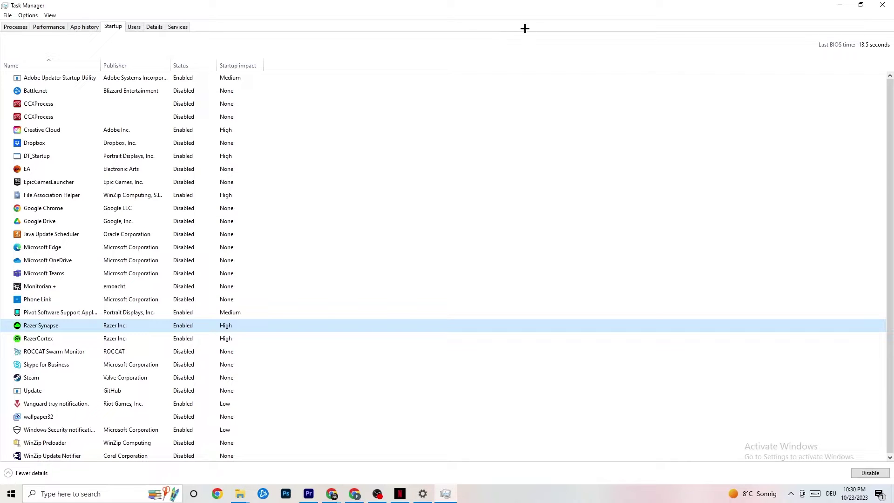
pyautogui.click(883, 5)
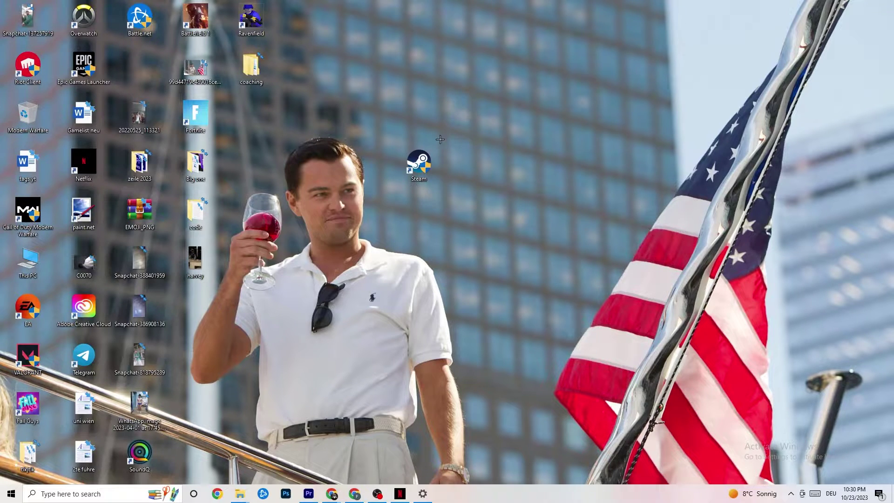
# - Open Windows Settings from the Start menu and go to System > Display
pyautogui.click(10, 494)
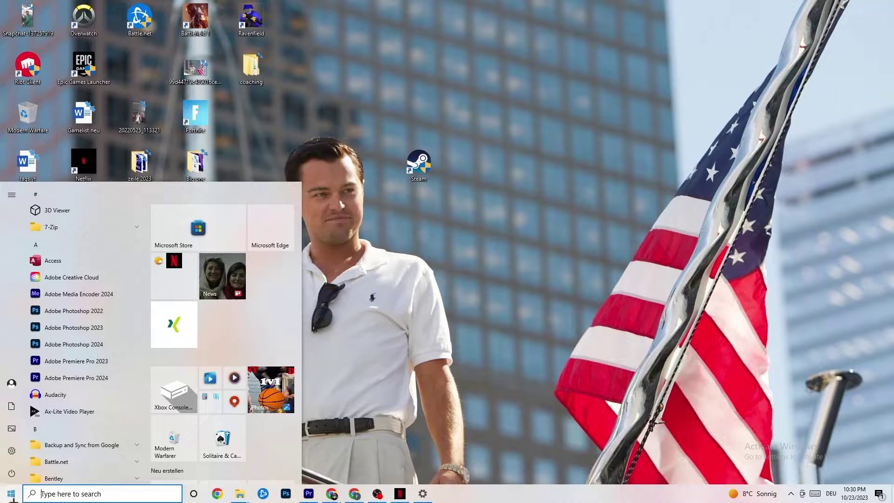
pyautogui.click(12, 450)
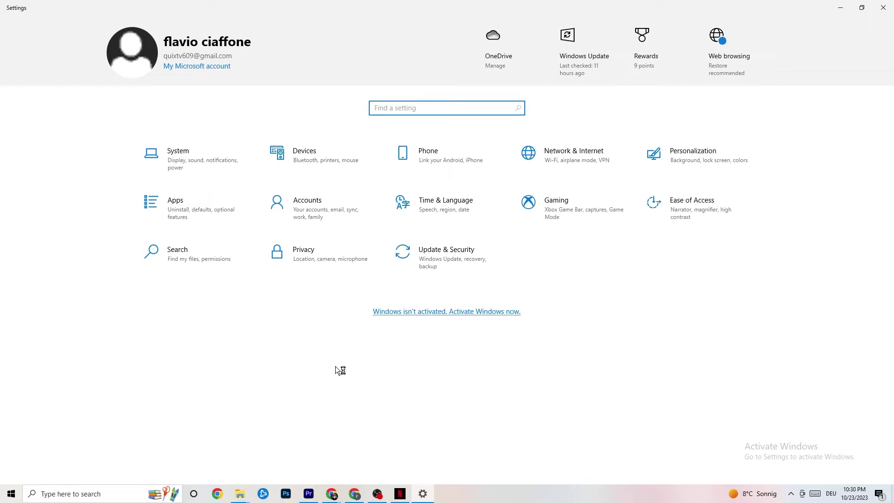
pyautogui.click(196, 158)
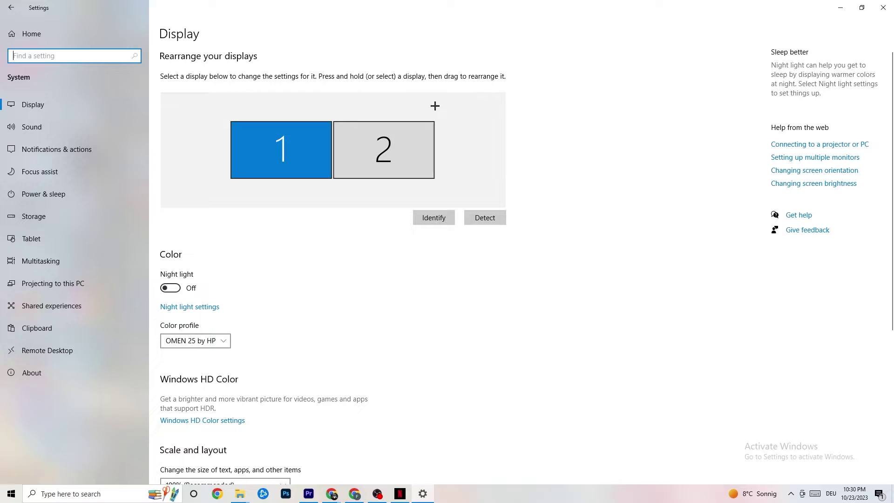
# - Leave text and app scaling at 100% and go to the Power & sleep page
pyautogui.scroll(-5, 435, 105)
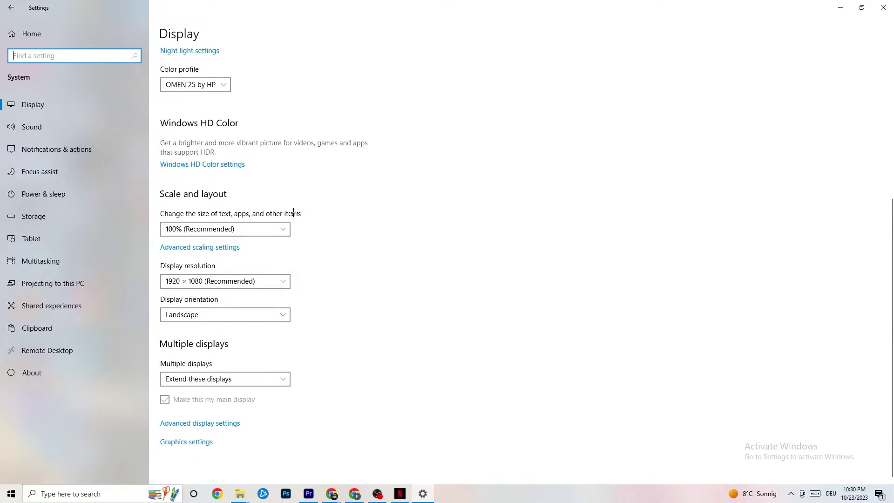
pyautogui.click(256, 228)
pyautogui.click(362, 183)
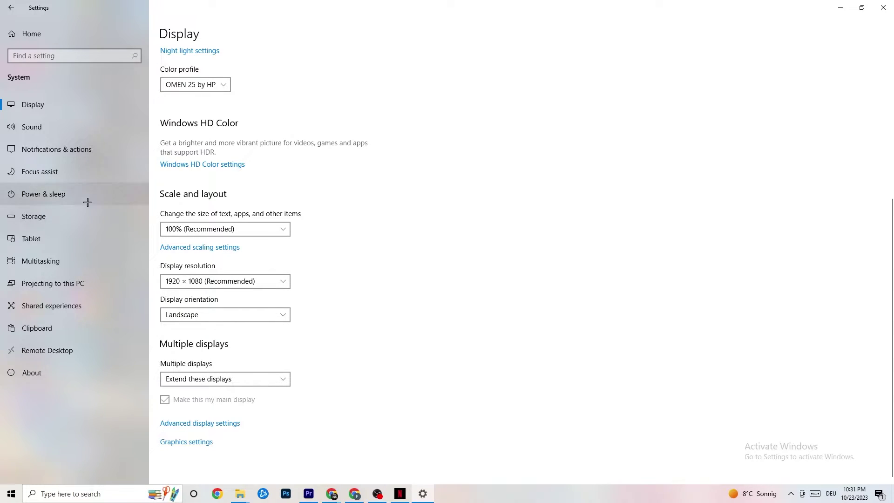
pyautogui.click(55, 193)
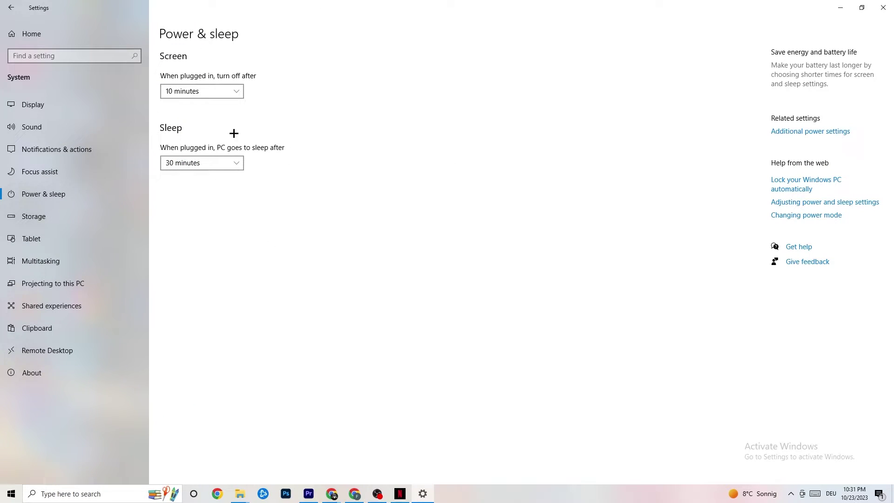
# - Review the power plans in Power Options, then show the Storage overview for drive C:
pyautogui.click(824, 131)
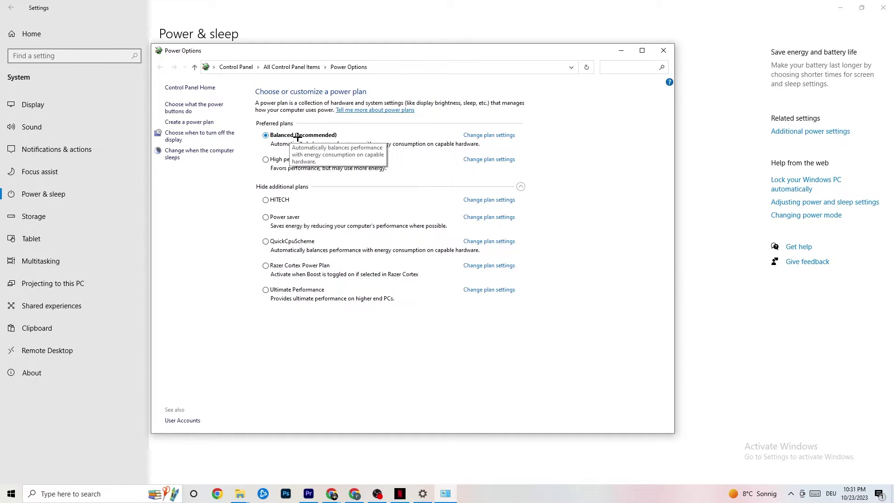
pyautogui.click(664, 51)
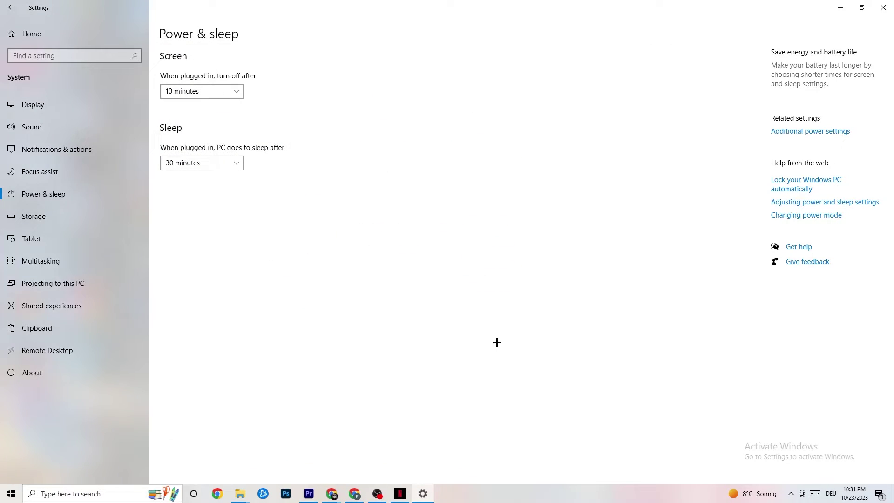
pyautogui.click(70, 217)
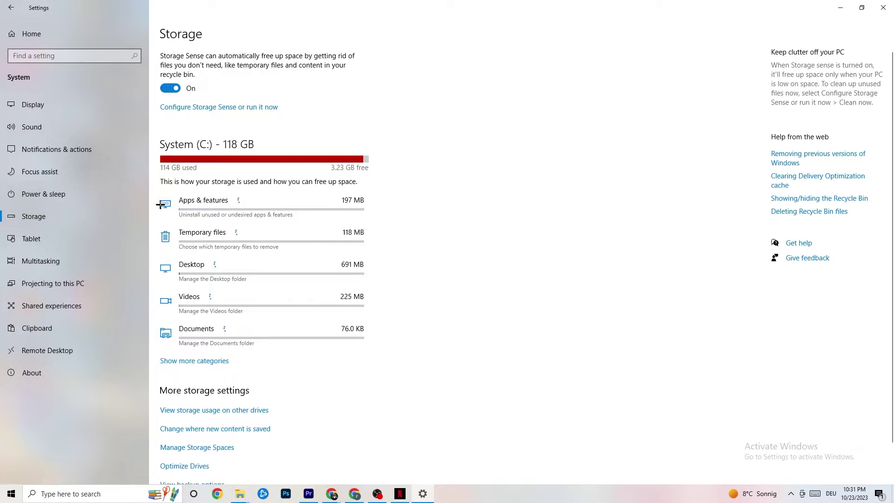
# - Review the Storage Sense schedule, keeping recycle-bin cleanup at 14 days, and return to Settings home
pyautogui.click(210, 107)
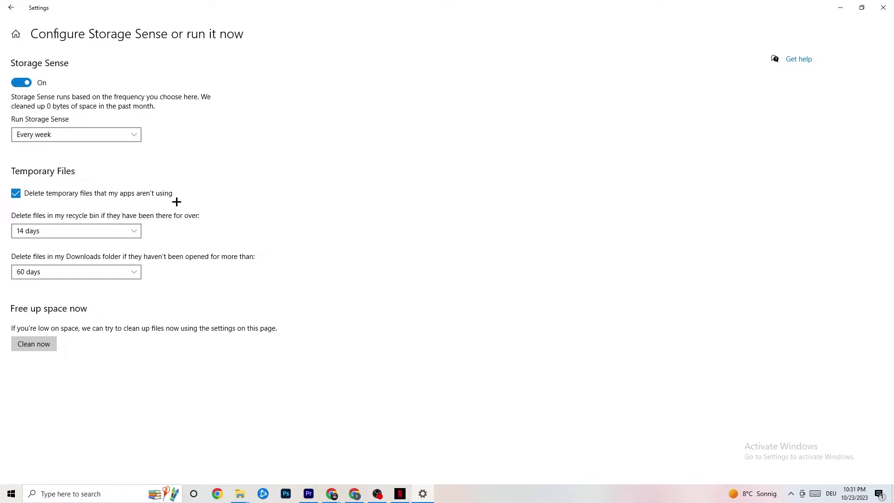
pyautogui.click(103, 231)
pyautogui.click(330, 185)
pyautogui.click(9, 6)
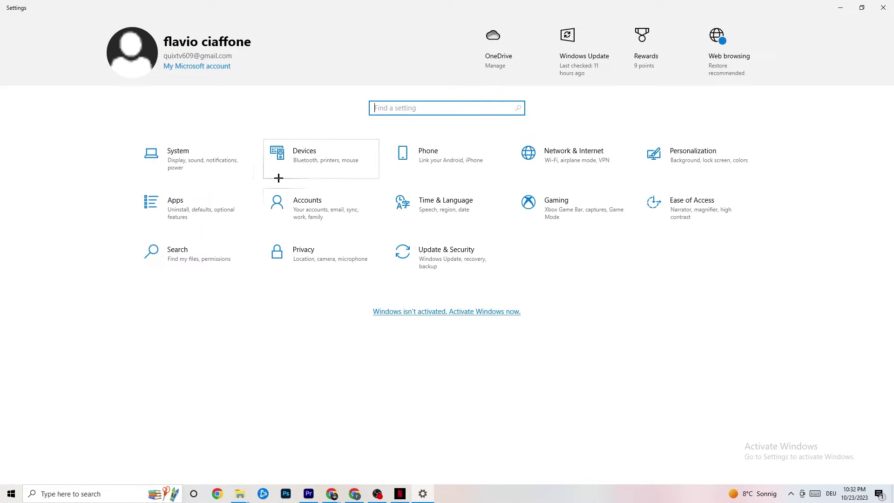
# - Open the Gaming settings and go to the Game Mode page, where Game Mode is on
pyautogui.click(596, 212)
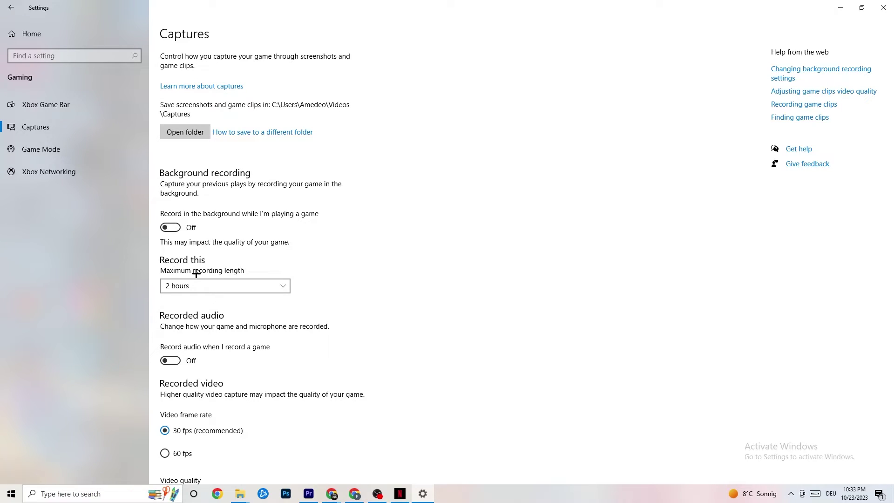
pyautogui.click(81, 149)
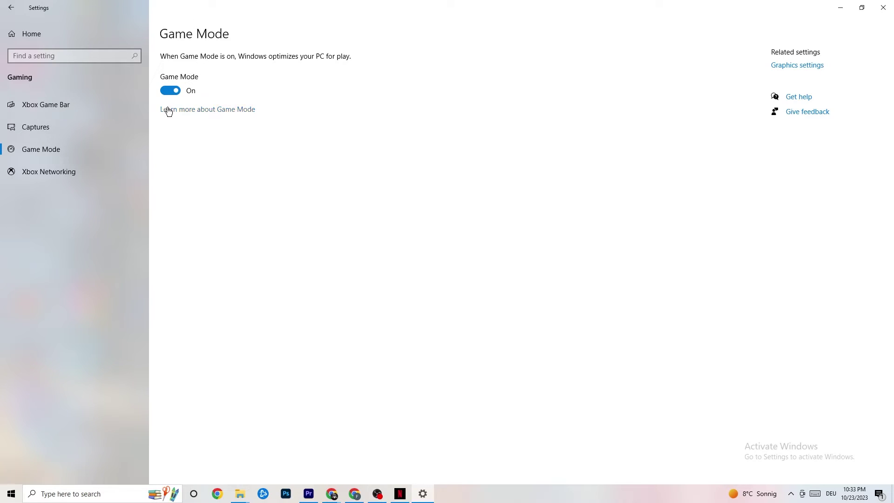
# - Open Update & Security, glance at Troubleshoot, and return to the up-to-date Windows Update page
pyautogui.click(33, 34)
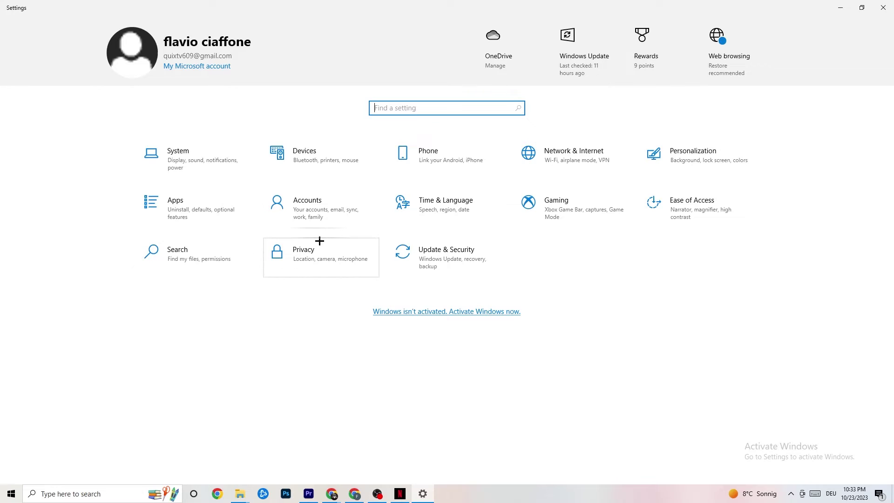
pyautogui.click(469, 265)
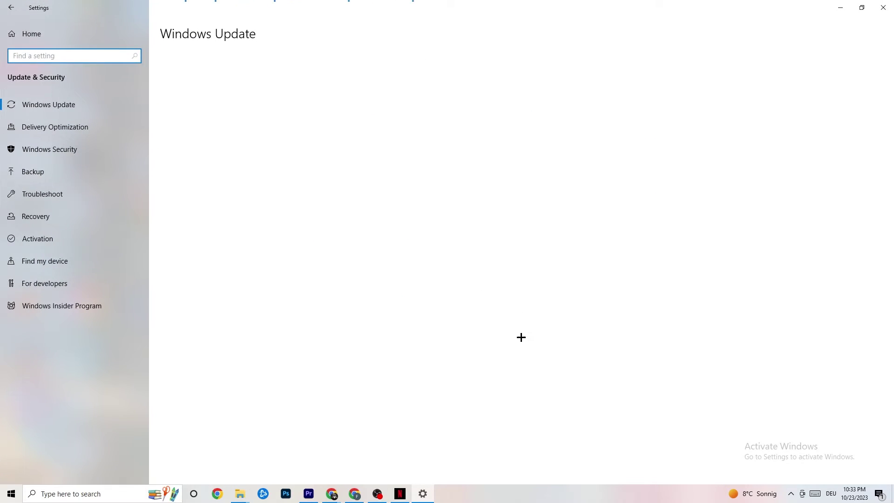
pyautogui.click(53, 186)
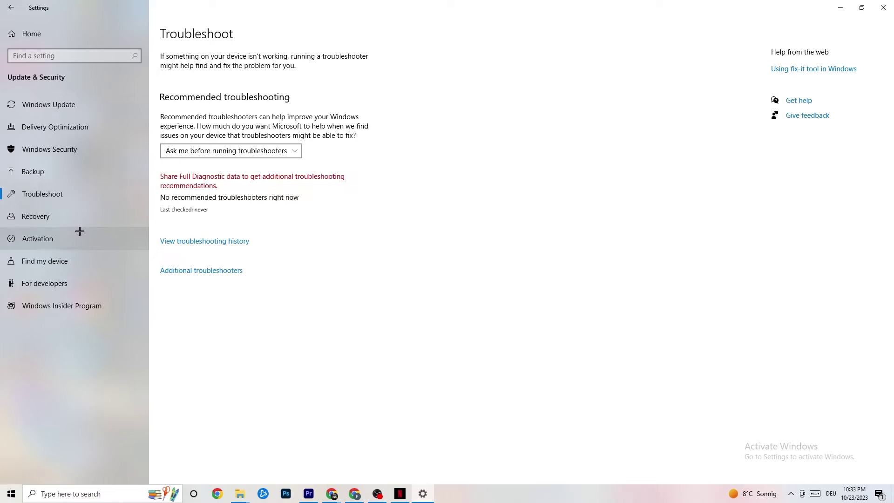
pyautogui.click(69, 106)
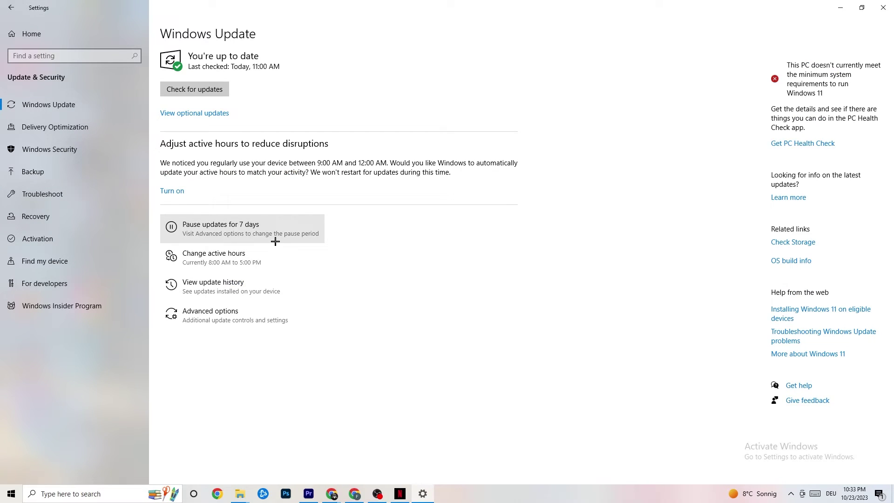